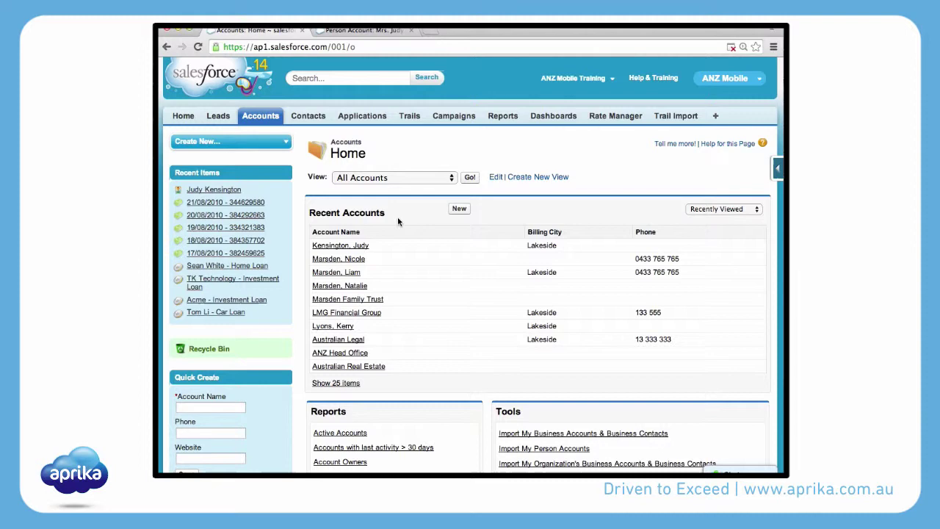
Step: Open the first person account in the recent accounts and start editing its page layout
left_click(349, 248)
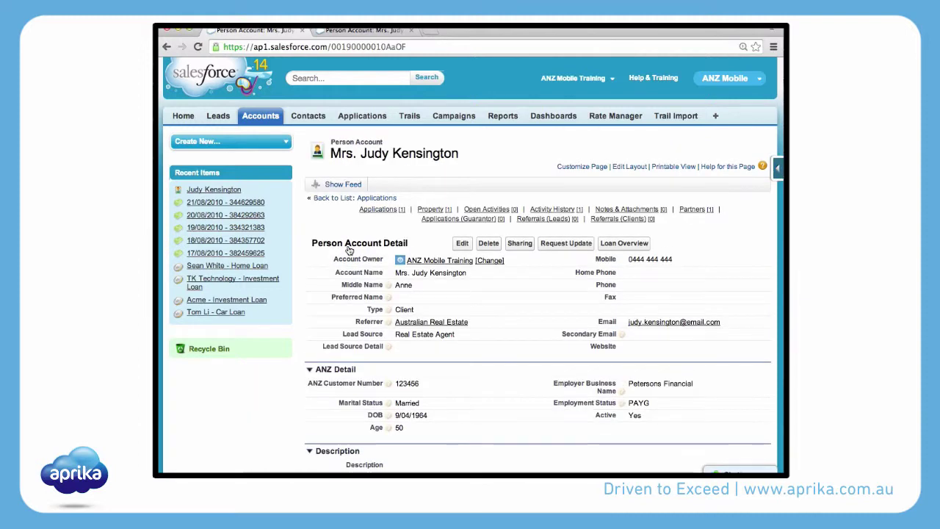
left_click(623, 168)
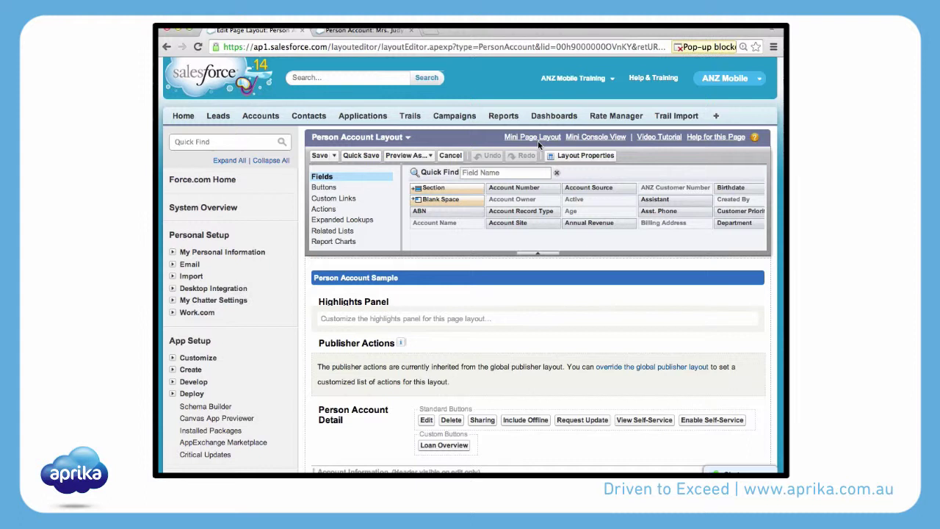
left_click(372, 139)
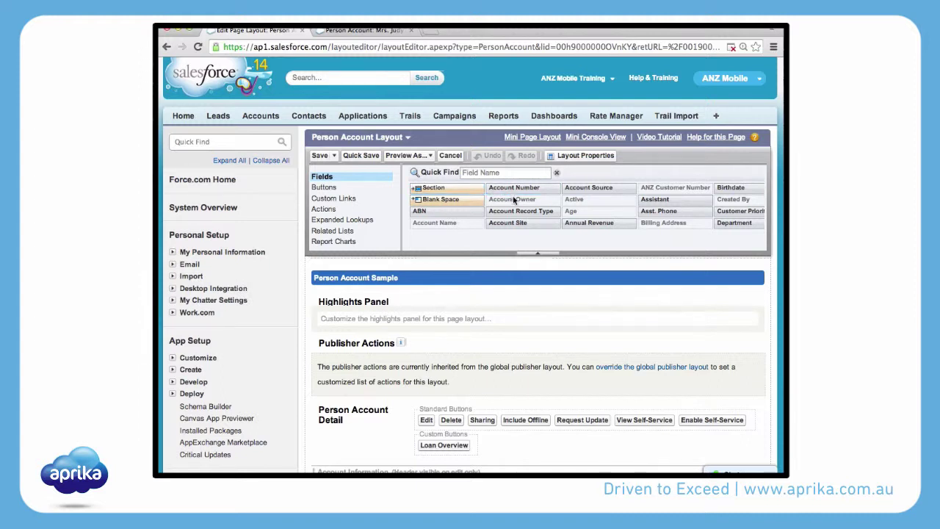
Step: Add the Title field to the Account Information section of the layout, directly below Fax
mouse_move(516, 201)
scroll(516, 200, "right", 10)
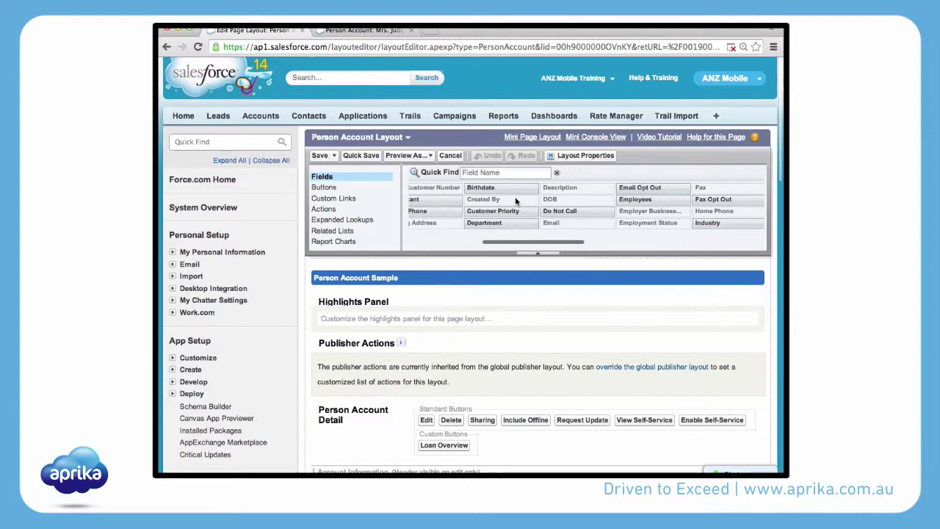
scroll(516, 199, "right", 10)
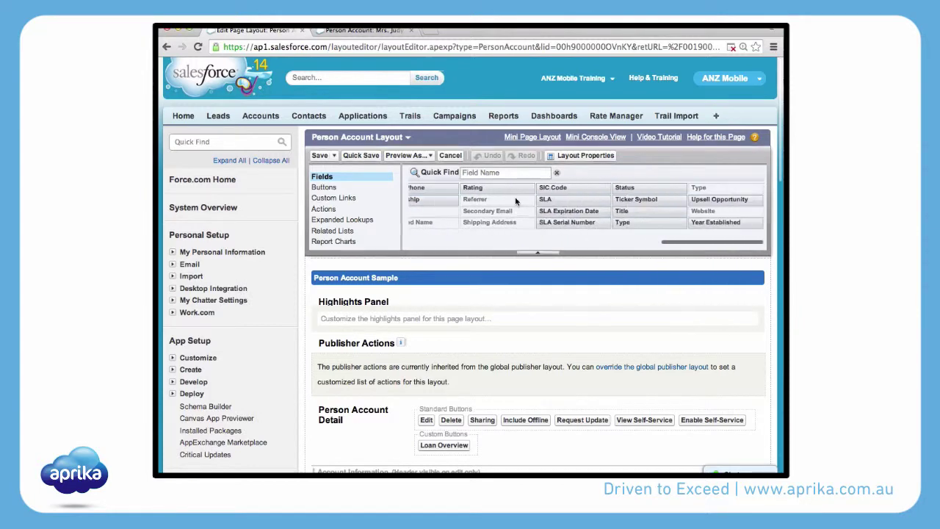
left_click_drag(614, 212, 734, 457)
scroll(556, 459, "down", 3)
scroll(556, 459, "down", 2)
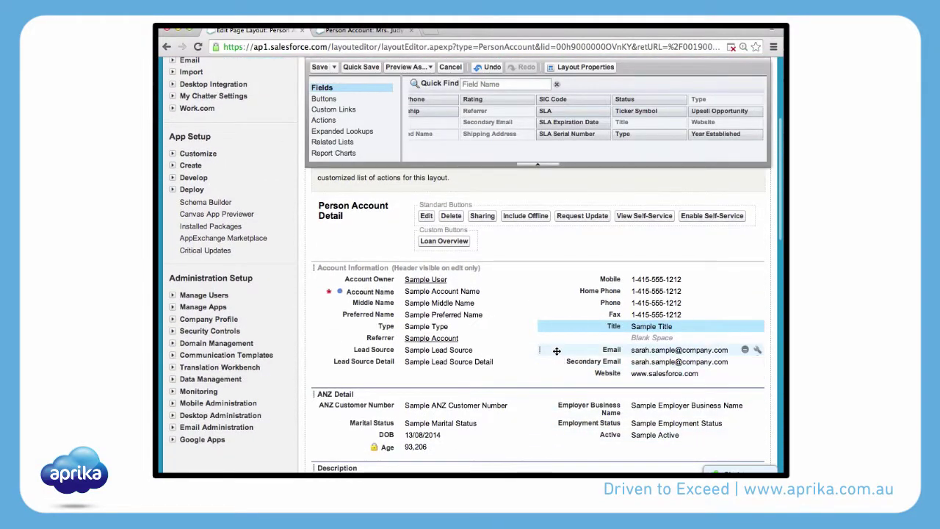
Step: Move the Title field into the ANZ Detail section, between Employer Business Name and Employment Status
scroll(556, 333, "down", 2)
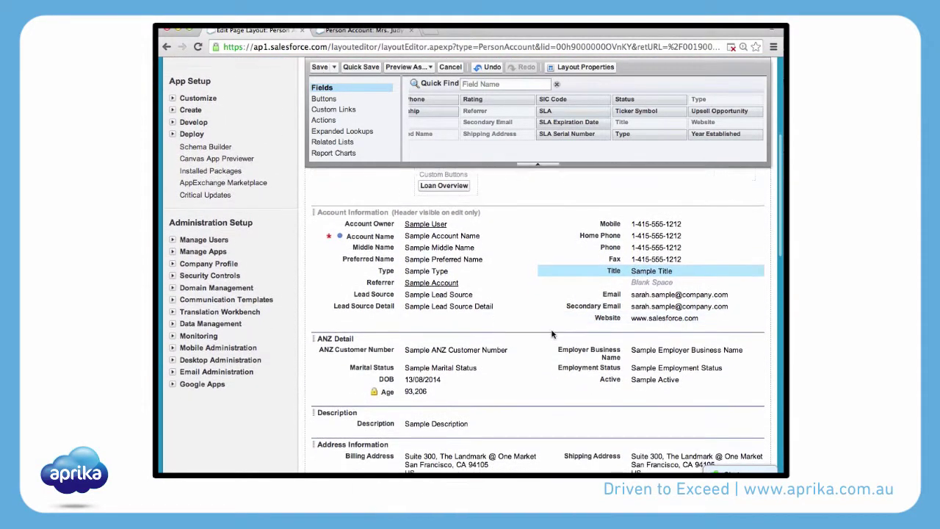
left_click(560, 270)
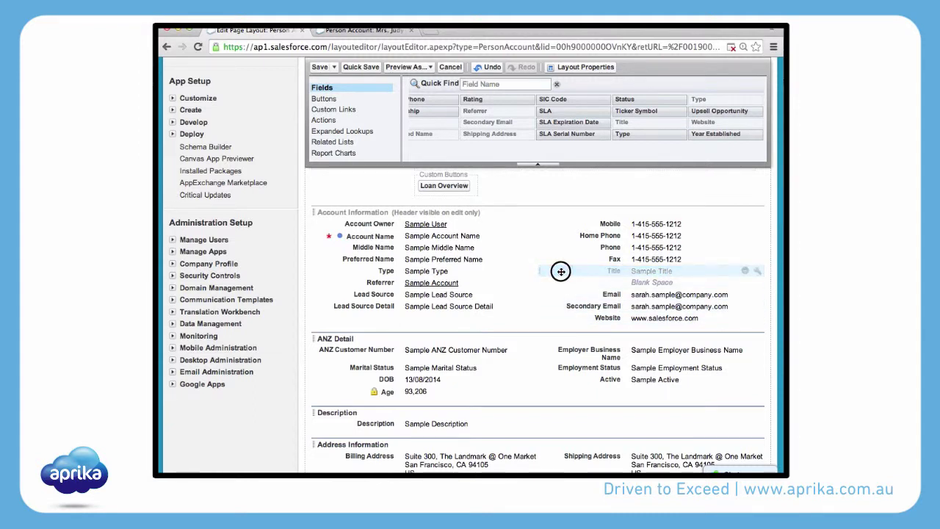
left_click_drag(560, 271, 573, 361)
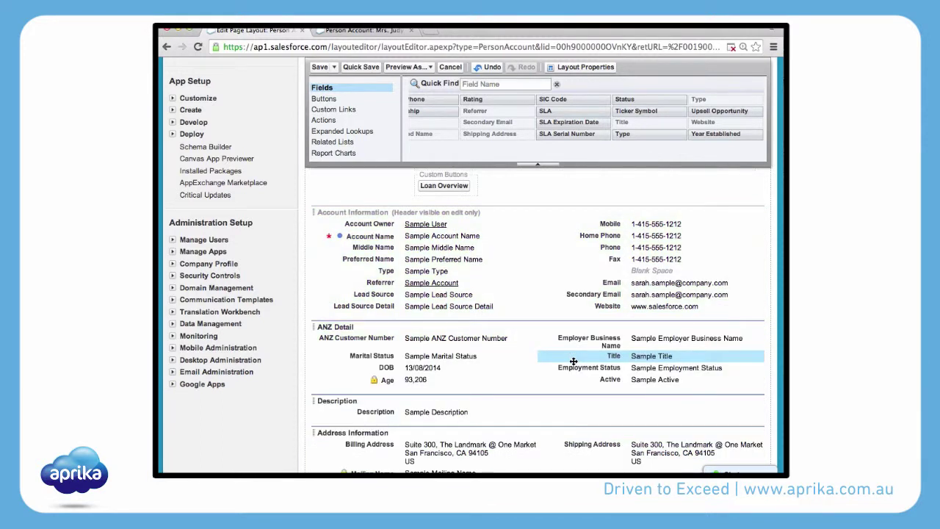
Step: Remove the Website field from the Account Information section and make the Email field required
mouse_move(572, 360)
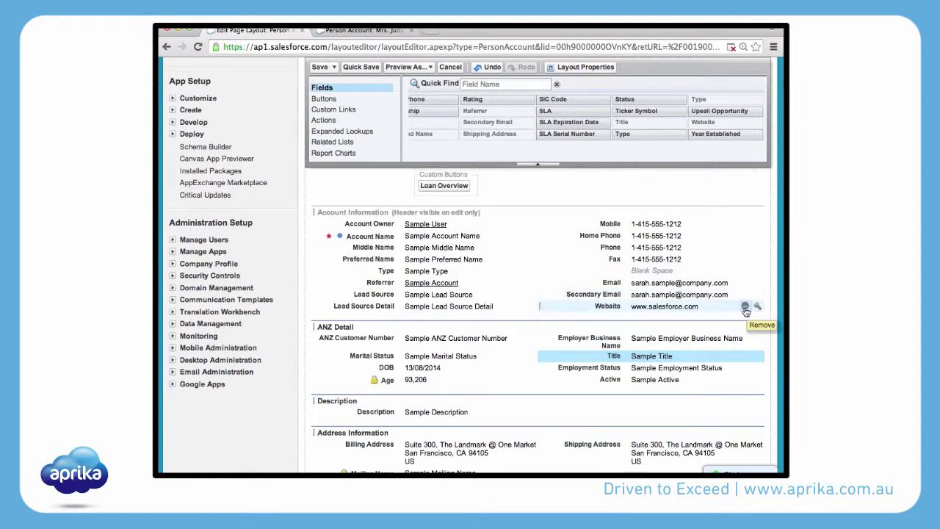
left_click(744, 307)
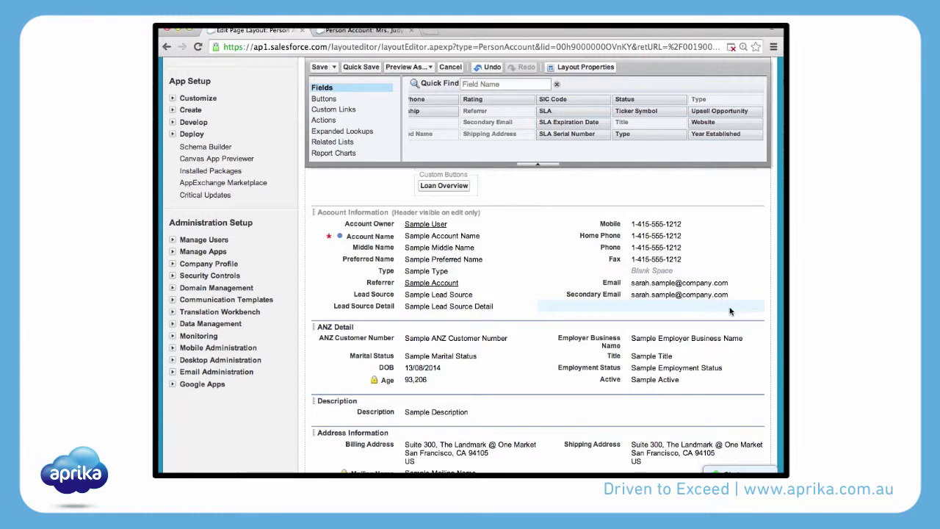
scroll(732, 309, "up", 1)
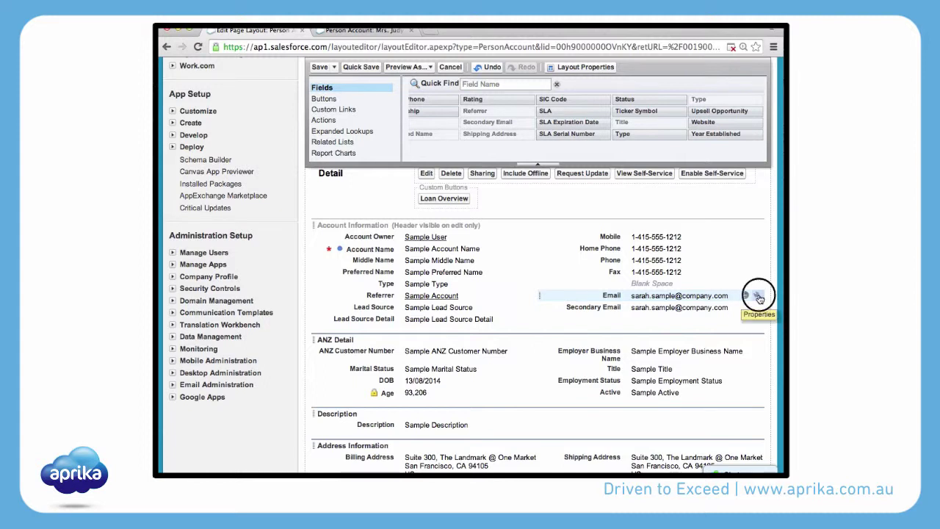
left_click(758, 295)
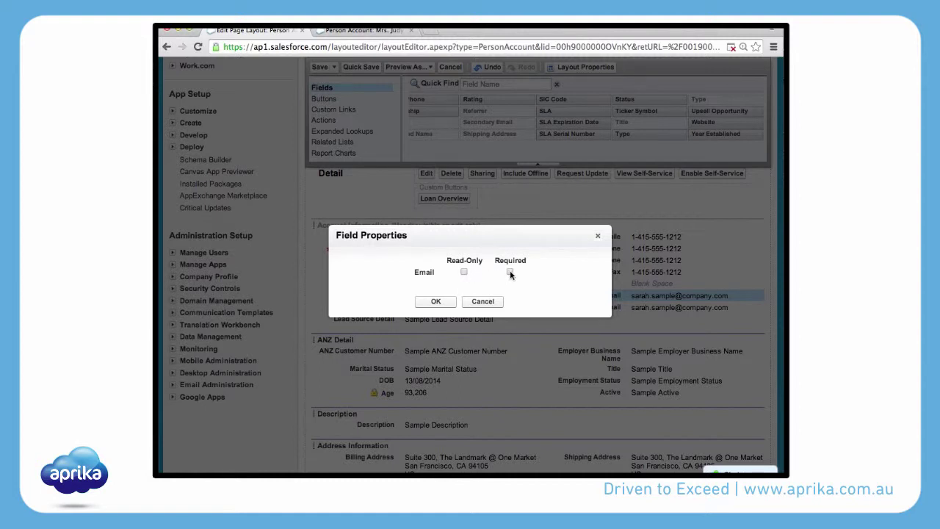
left_click(426, 301)
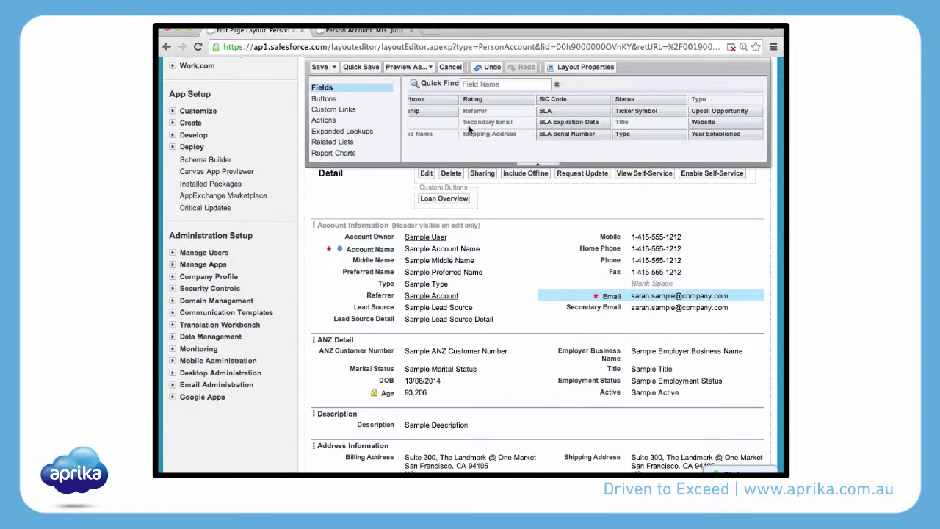
Step: Insert a blank space between the Type and Referrer fields in the Account Information section
scroll(470, 130, "left", 5)
scroll(470, 130, "left", 10)
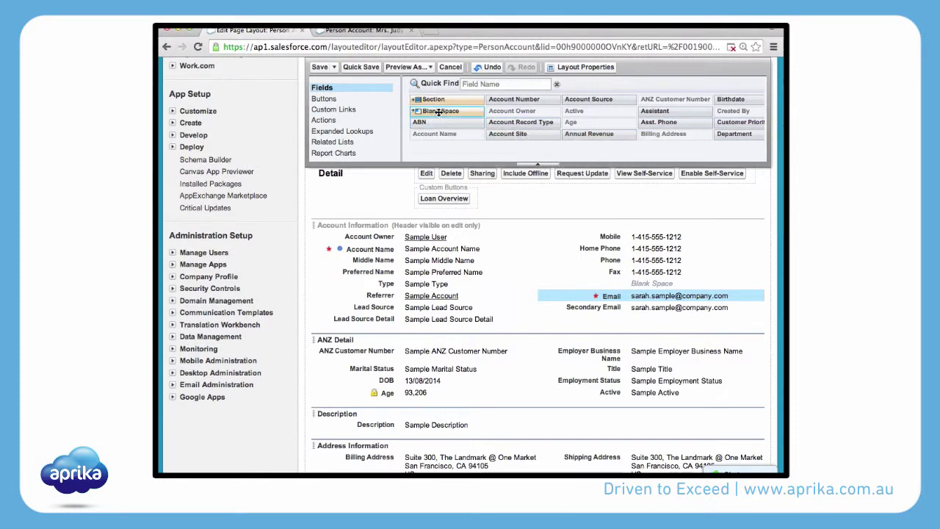
left_click_drag(437, 111, 432, 294)
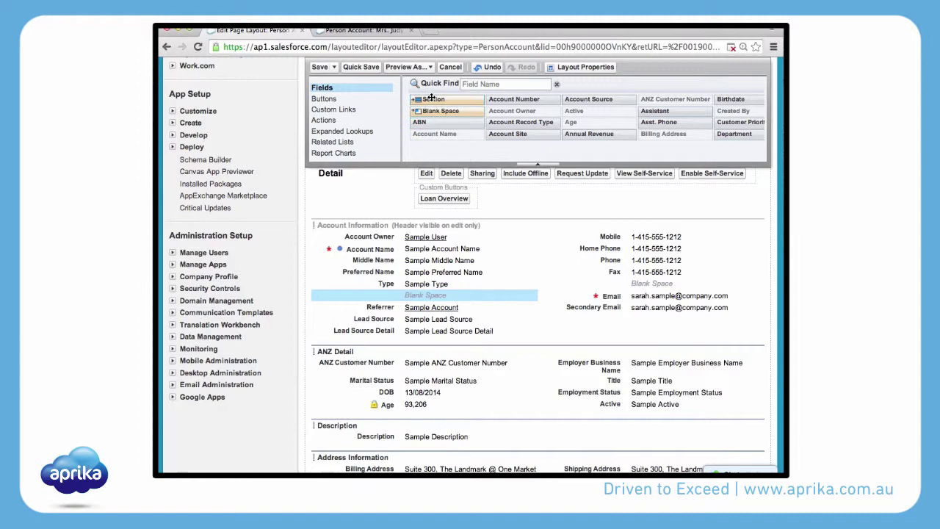
Step: Add a two-column section named Communication Preferences with Top-Down tab-key order between Account Information and ANZ Detail
left_click_drag(429, 99, 433, 335)
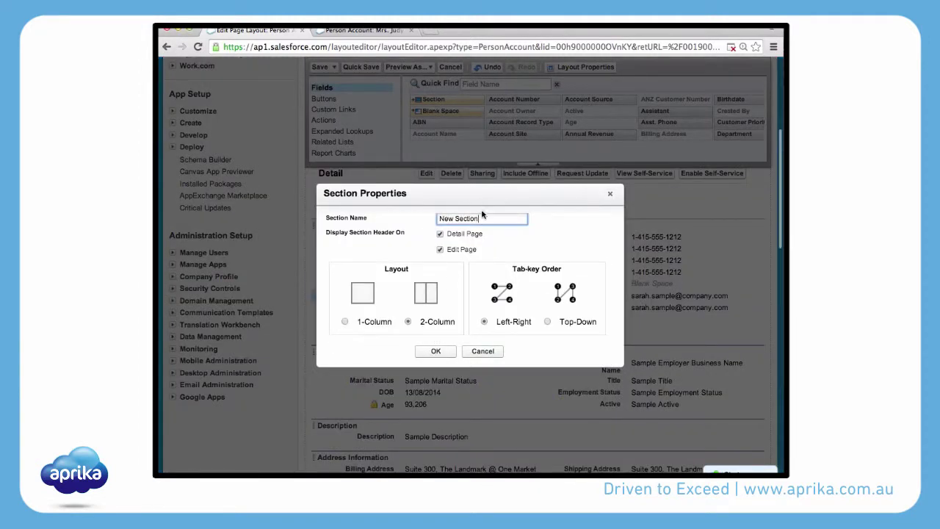
triple_click(453, 218)
type("Co")
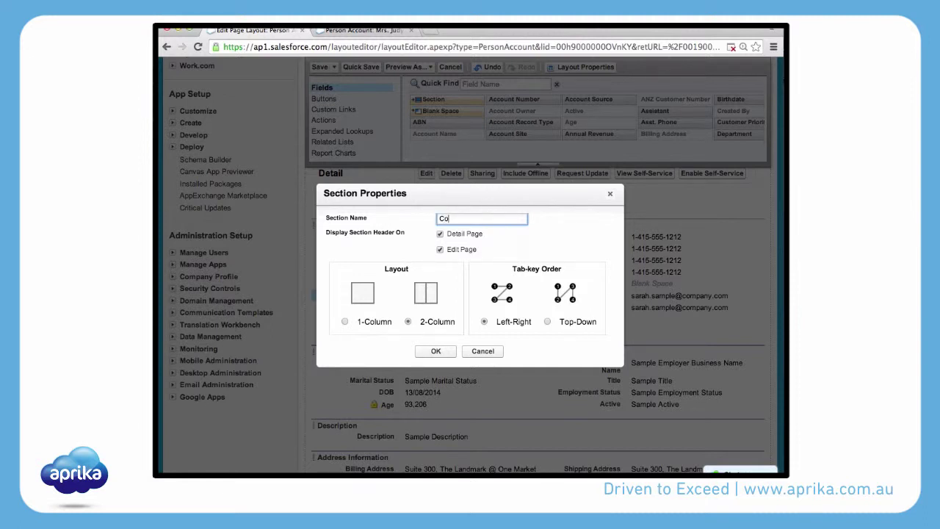
type("mmunication Preferences")
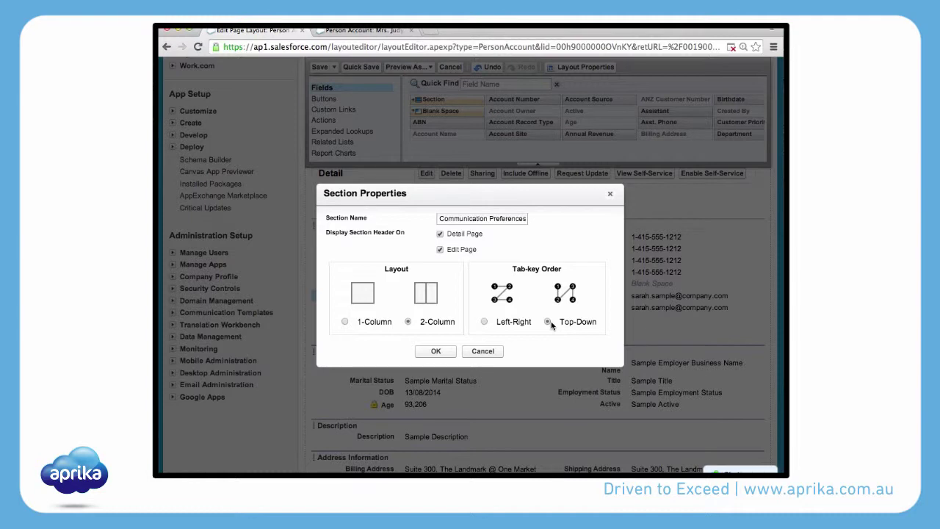
left_click(439, 350)
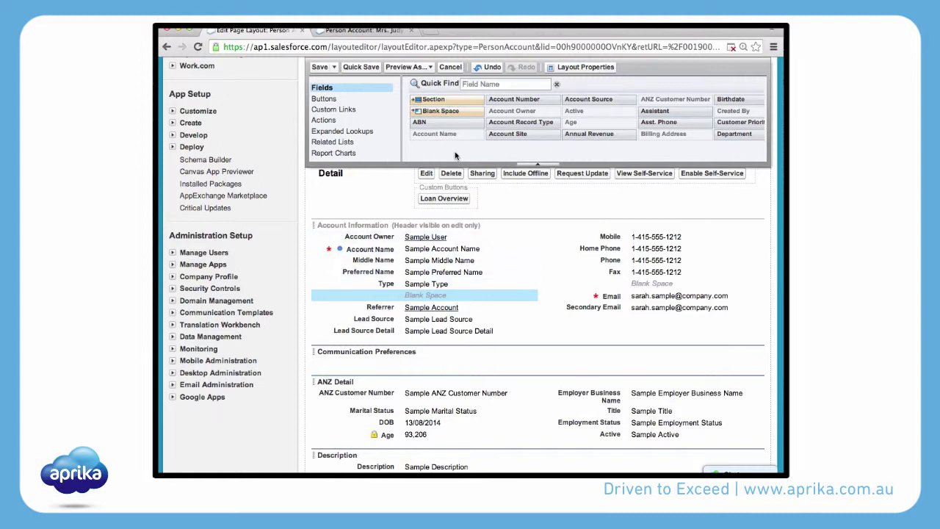
Step: Add the Do Not Call, Email Opt Out and Fax Opt Out fields to the Communication Preferences section, one below another
scroll(484, 120, "right", 3)
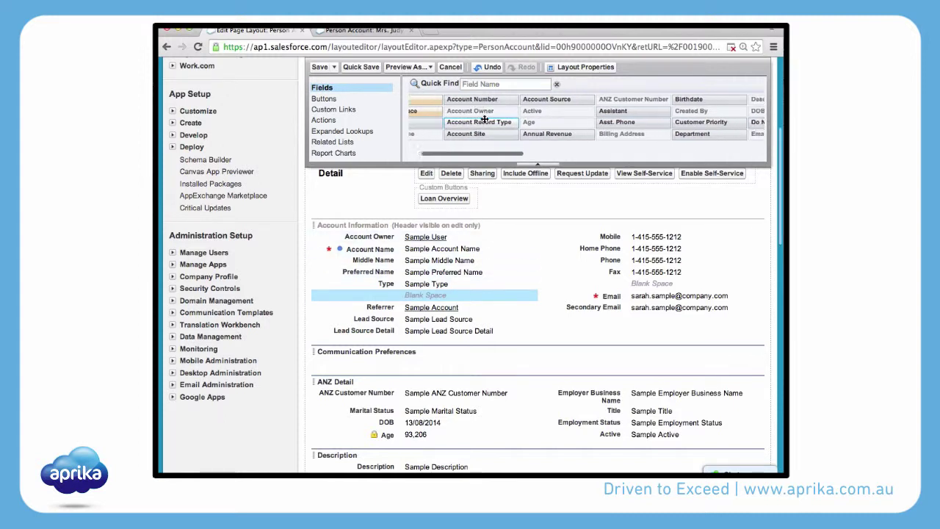
scroll(485, 120, "right", 10)
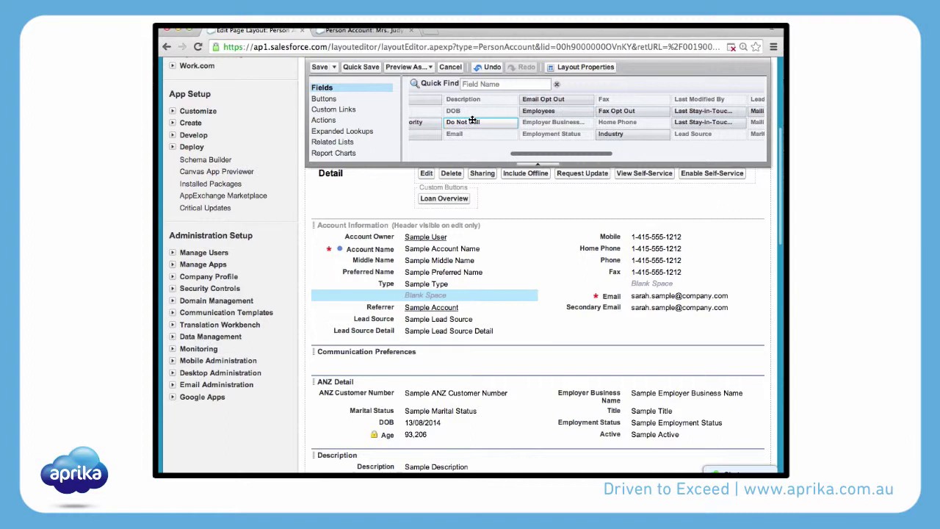
left_click_drag(472, 121, 485, 360)
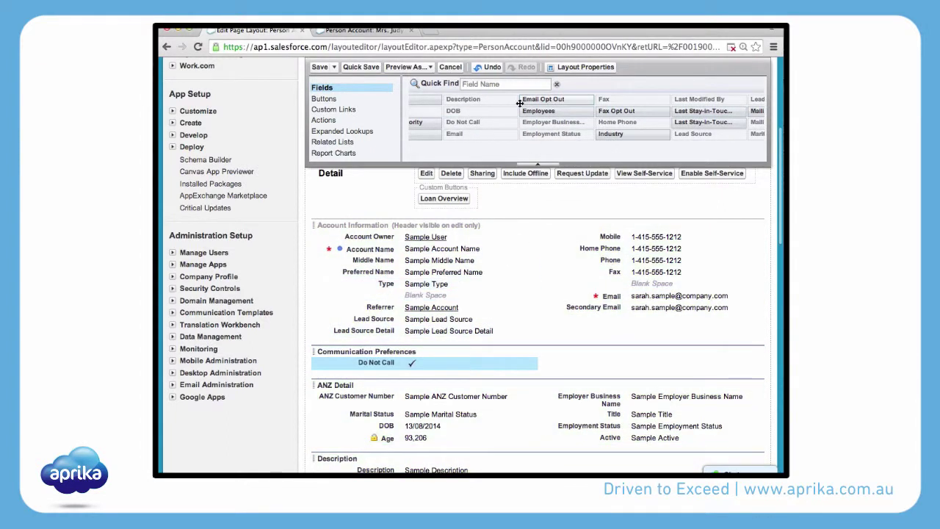
left_click_drag(519, 103, 443, 375)
left_click_drag(617, 111, 493, 384)
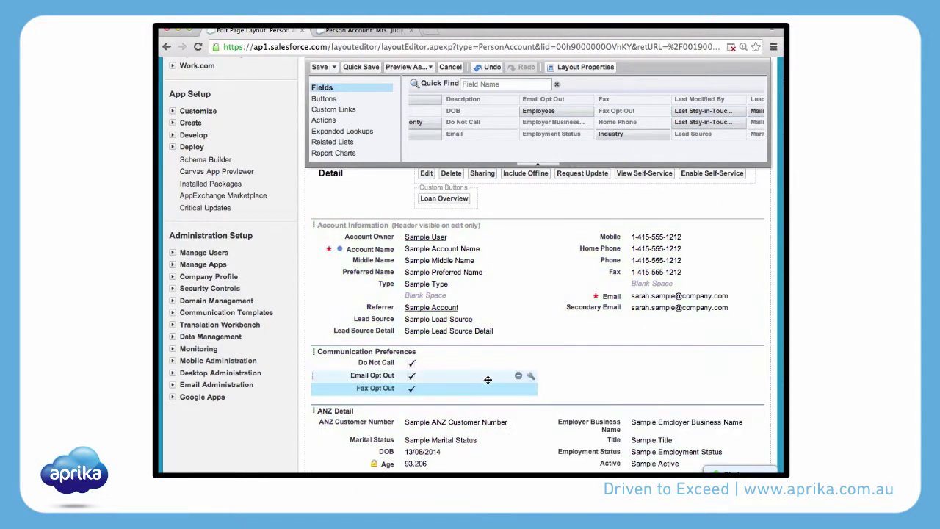
Step: Move the Communication Preferences section below the Address Information section
scroll(488, 379, "down", 3)
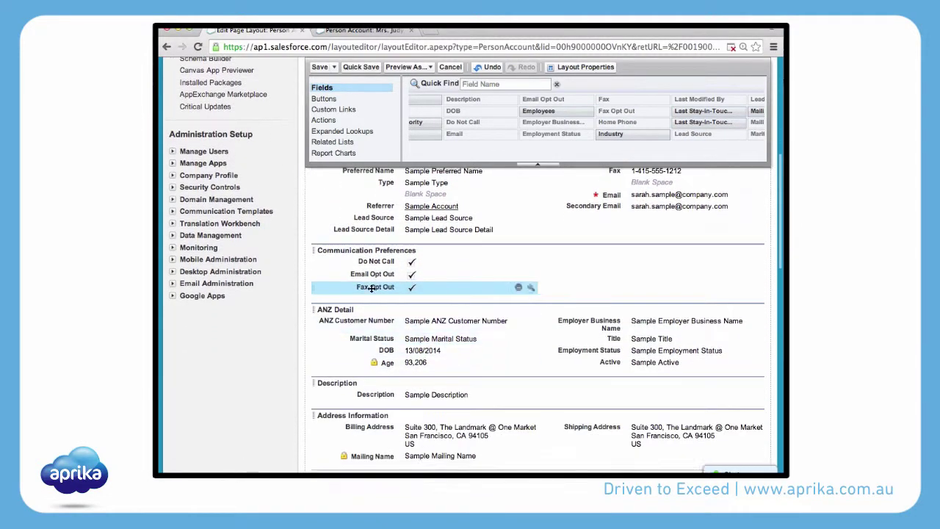
left_click_drag(339, 249, 339, 456)
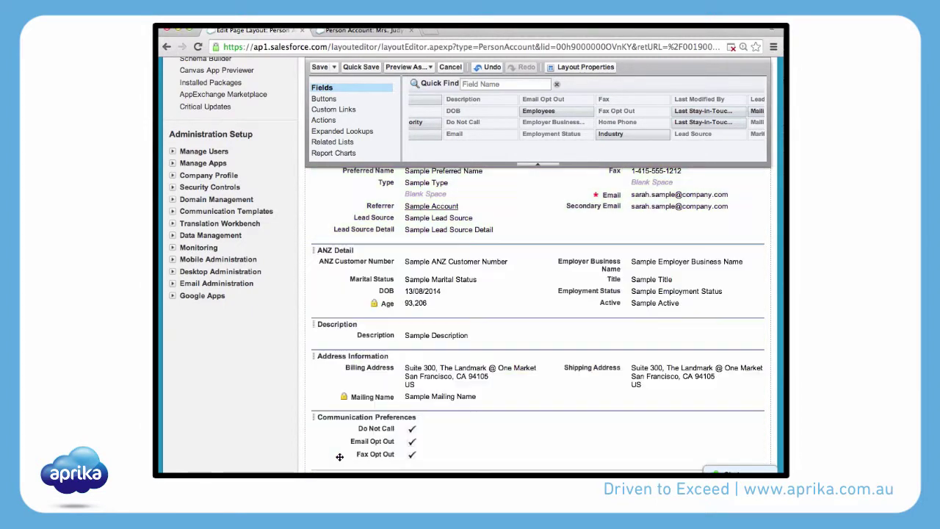
scroll(339, 456, "down", 2)
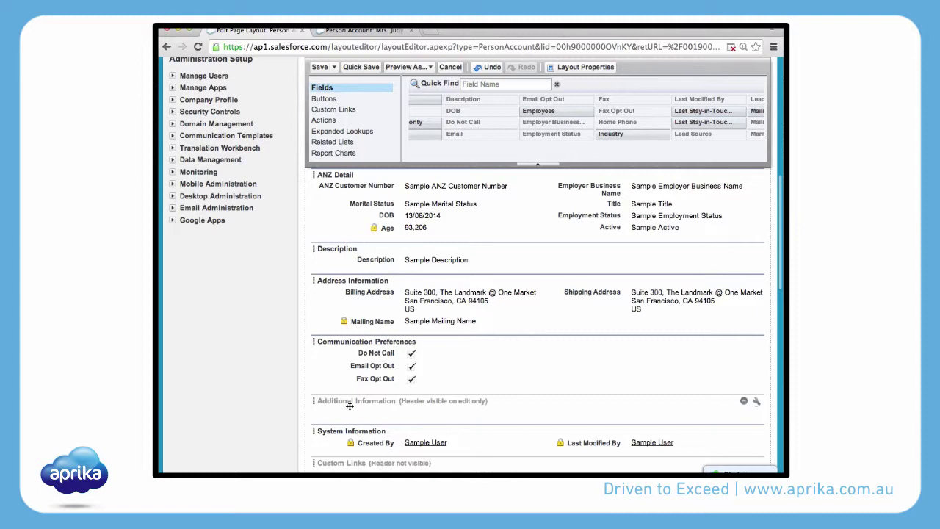
Step: Add the Stage field as the last column of the Applications (Guarantor) related list
scroll(375, 352, "down", 3)
scroll(375, 347, "down", 4)
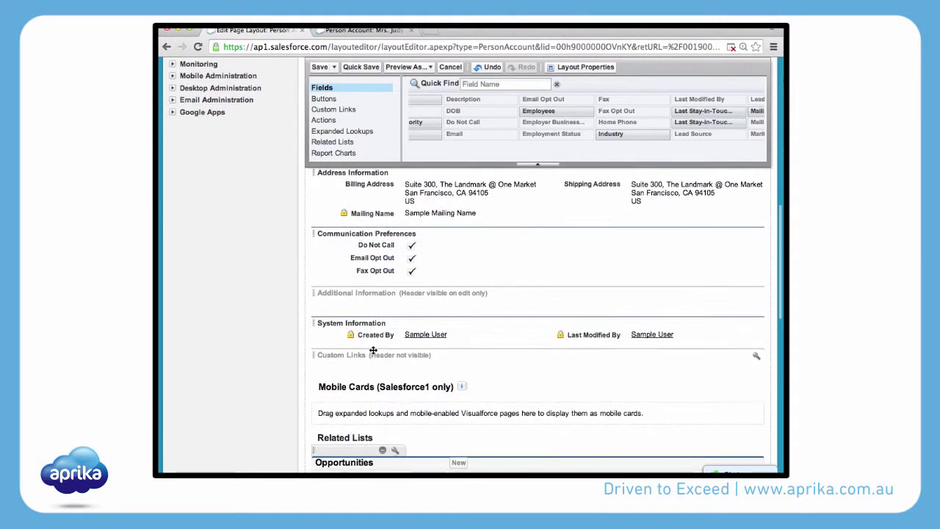
scroll(373, 347, "down", 10)
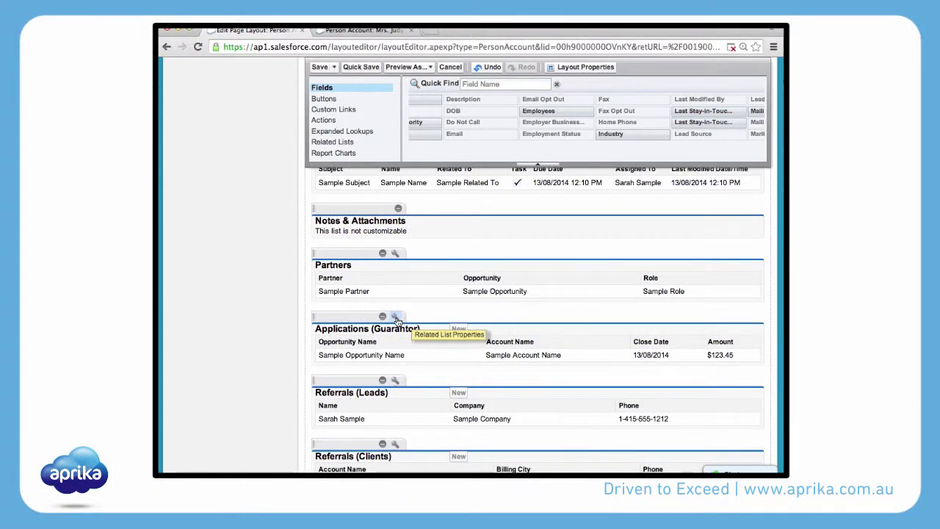
left_click(395, 317)
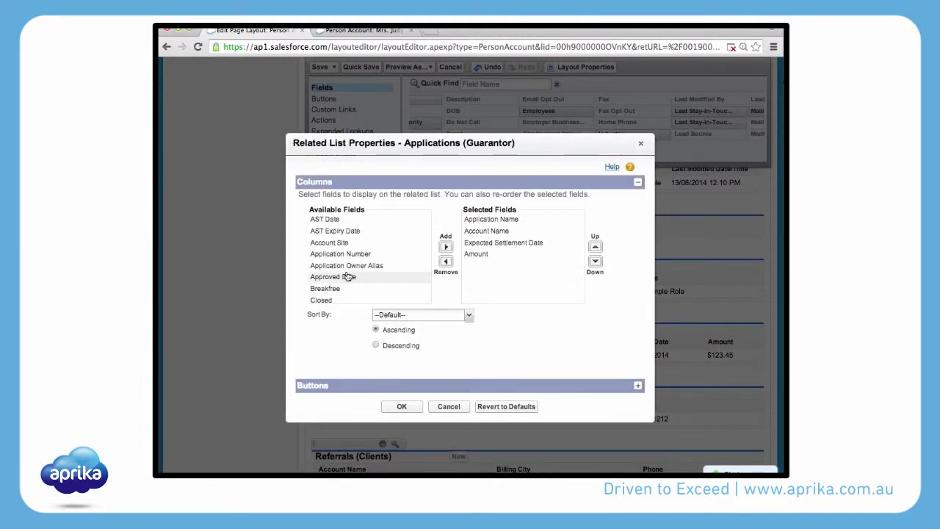
scroll(342, 260, "down", 2)
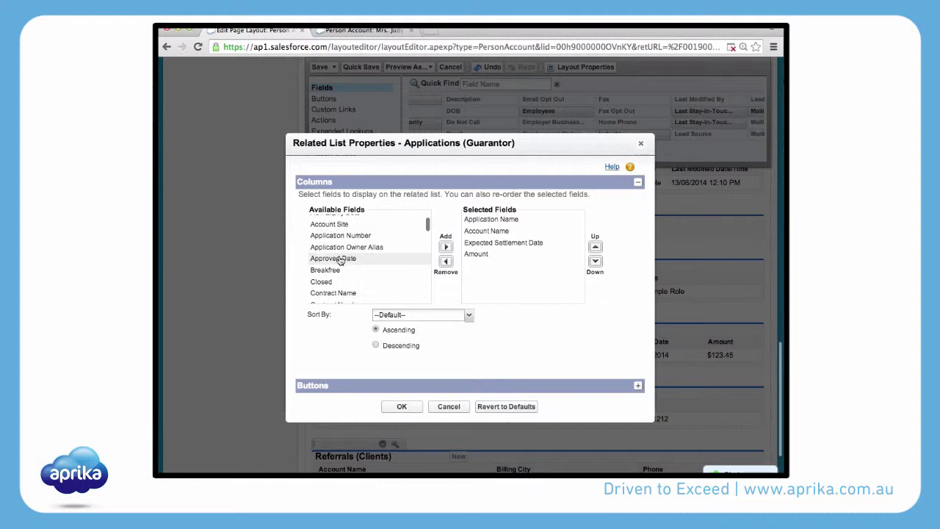
scroll(341, 260, "down", 4)
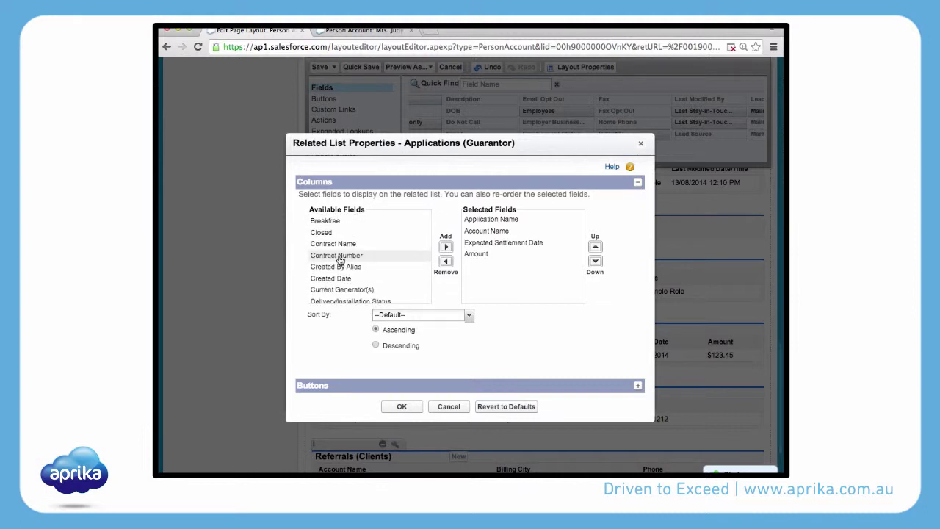
scroll(340, 261, "down", 10)
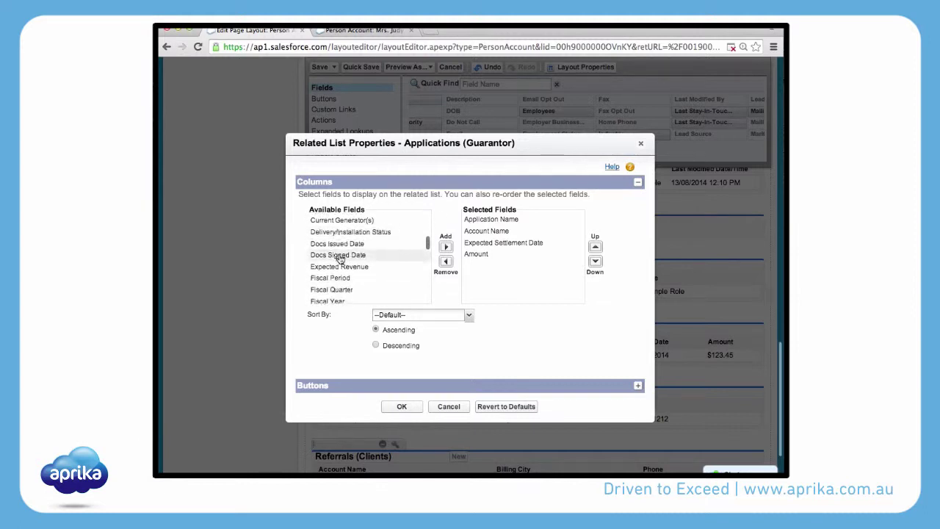
scroll(340, 260, "down", 20)
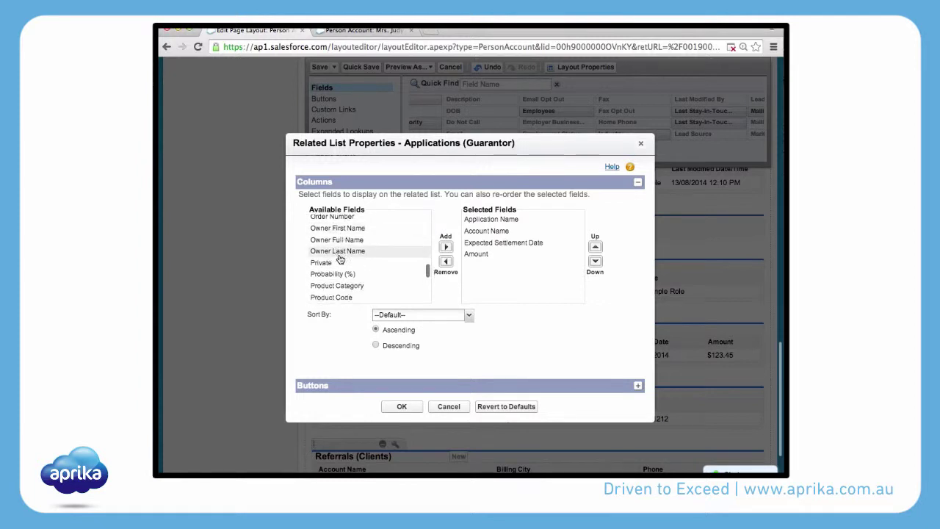
scroll(339, 260, "down", 2)
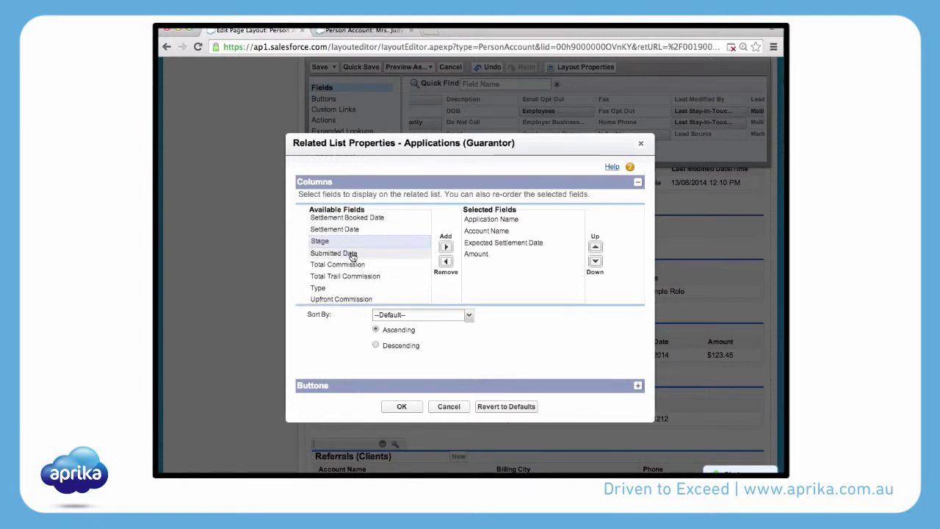
left_click(446, 248)
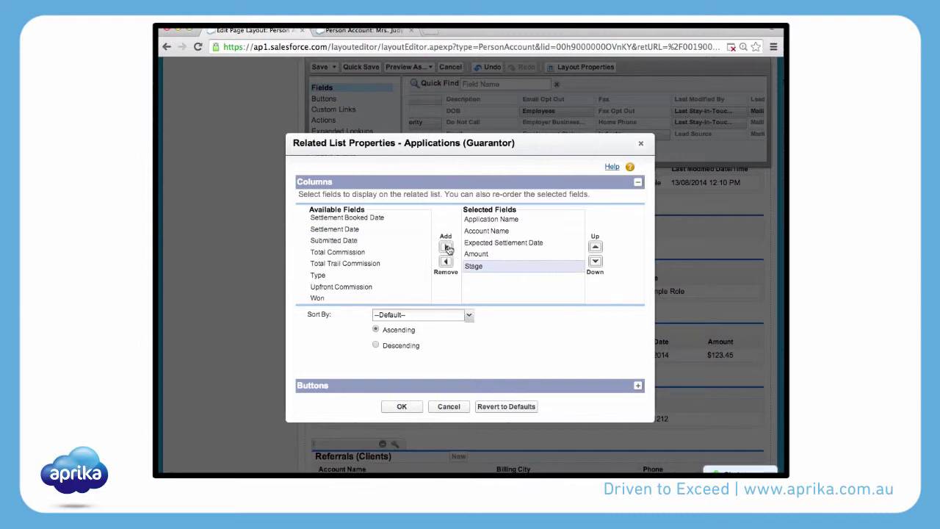
left_click(409, 407)
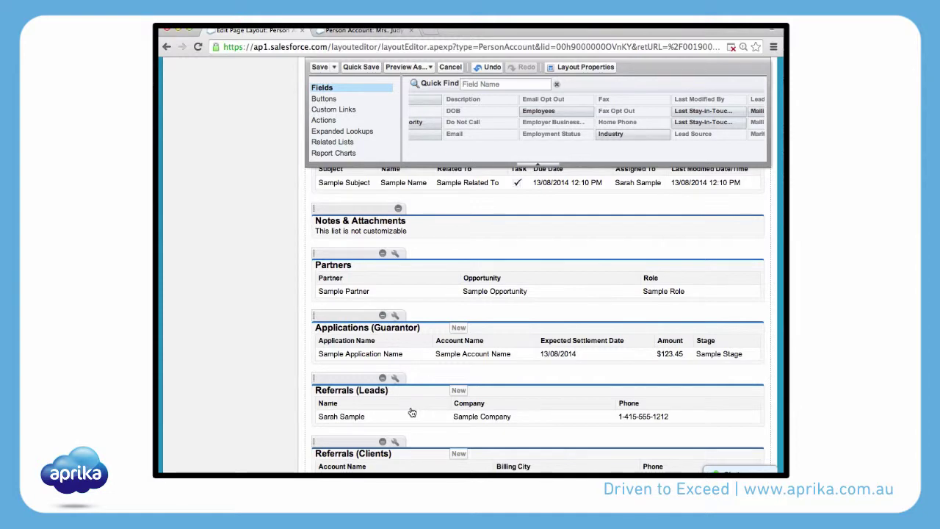
Step: Move the Applications (Guarantor) related list between the Property and Open Activities related lists
scroll(409, 406, "up", 2)
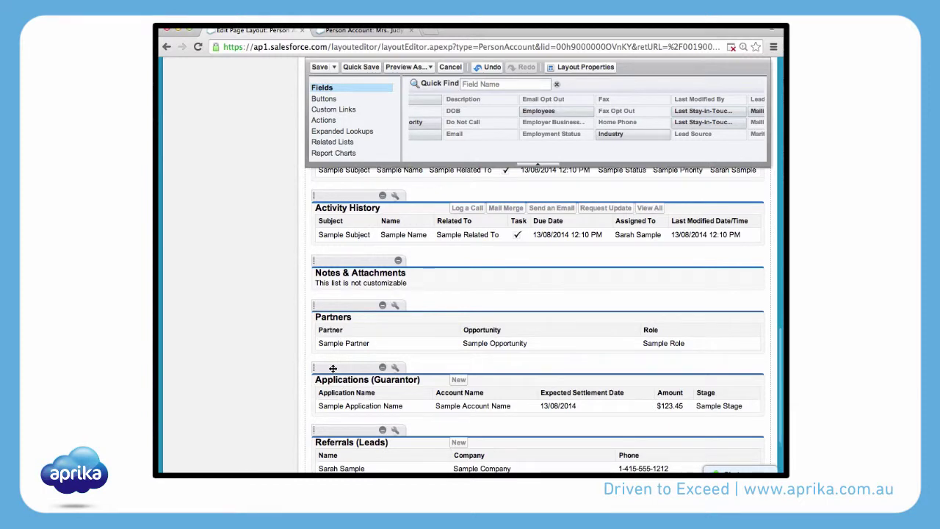
left_click_drag(332, 367, 367, 188)
scroll(358, 332, "up", 5)
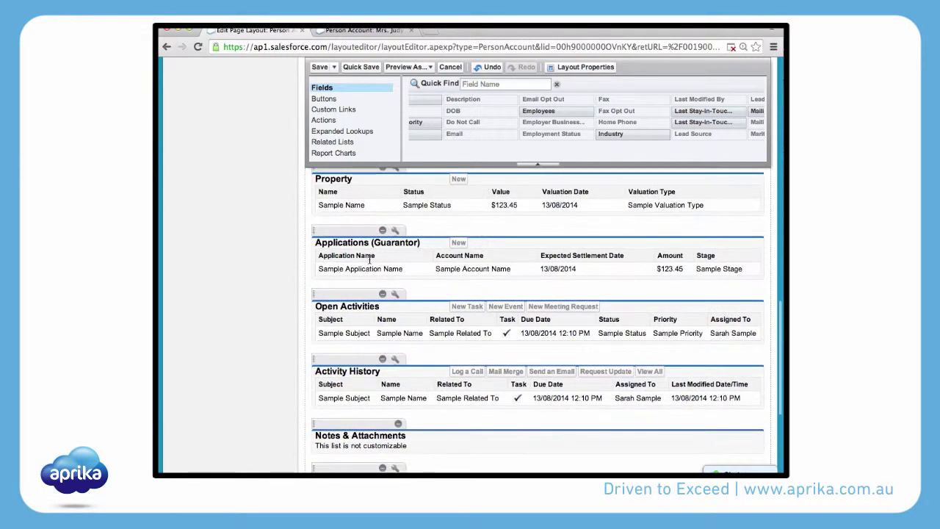
scroll(359, 332, "up", 3)
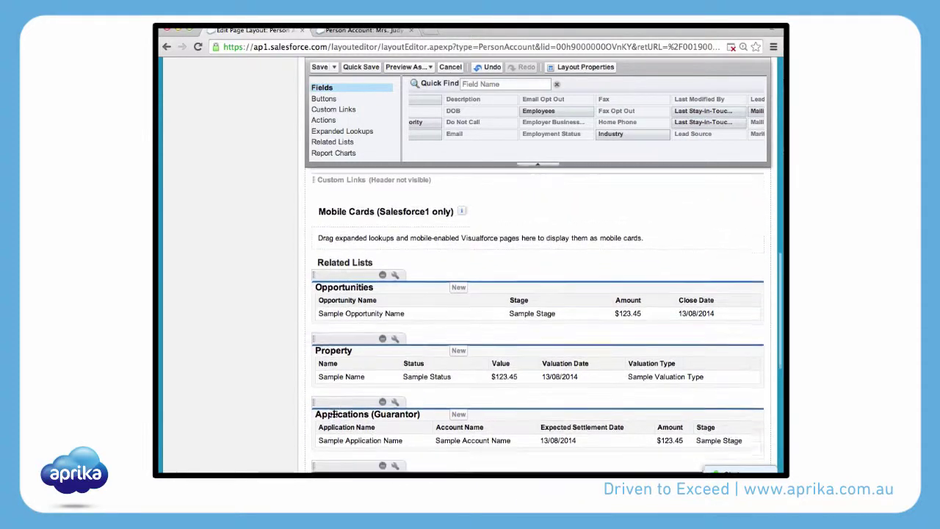
scroll(332, 414, "down", 3)
scroll(333, 414, "up", 1)
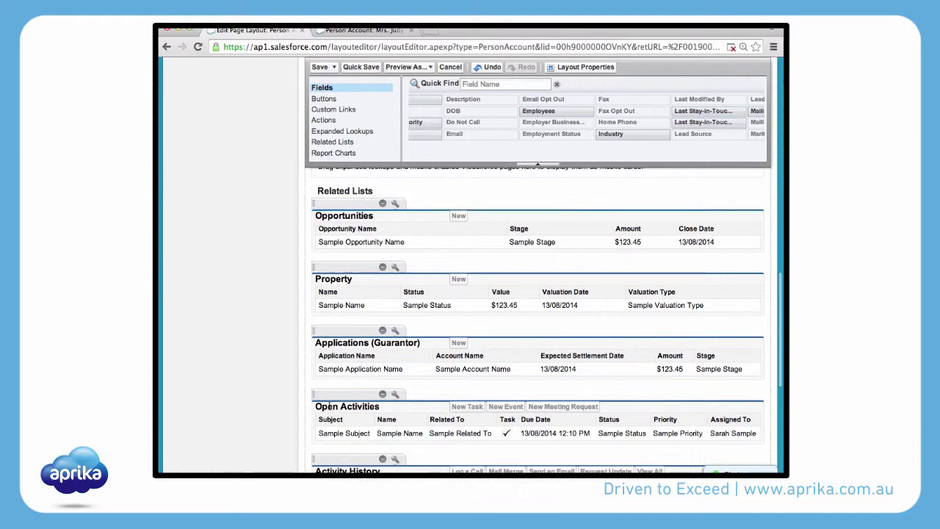
Step: Save the Person Account page layout and overwrite users' personal related list customizations
scroll(332, 414, "up", 5)
scroll(331, 406, "up", 10)
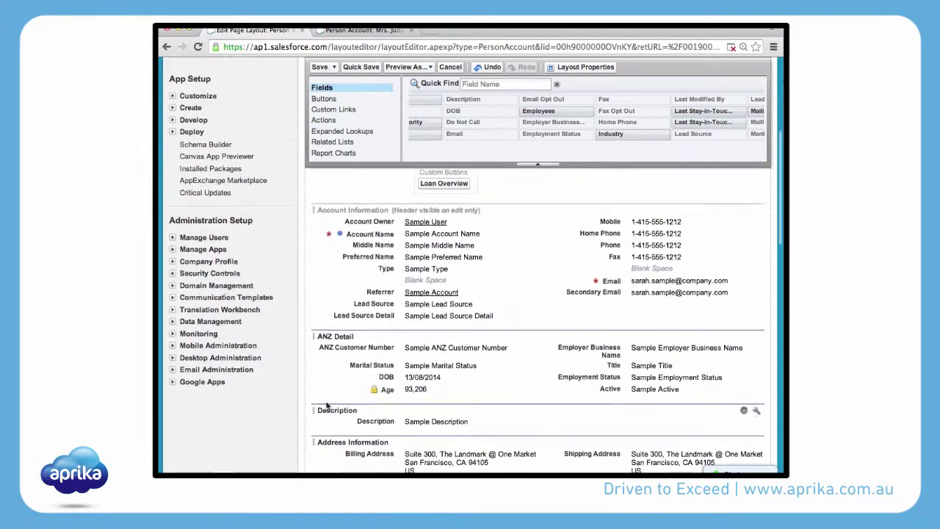
scroll(363, 228, "up", 3)
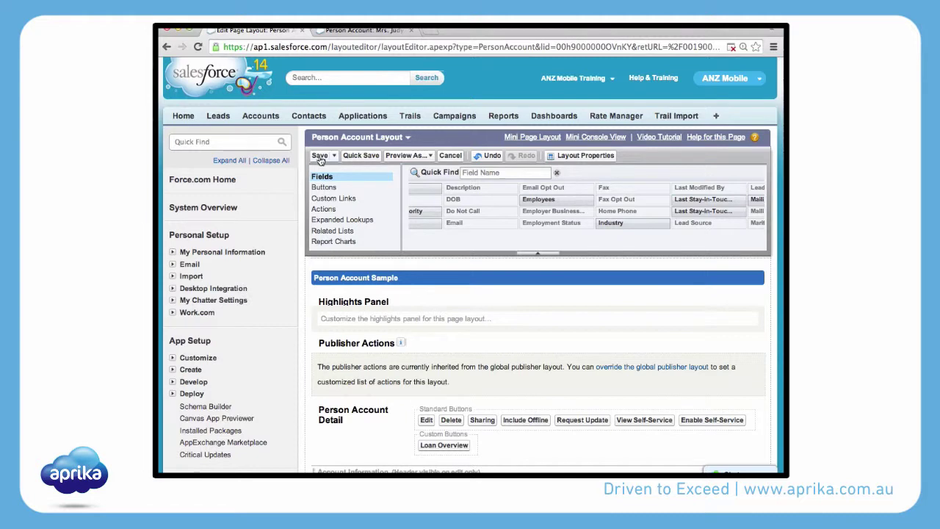
left_click(319, 157)
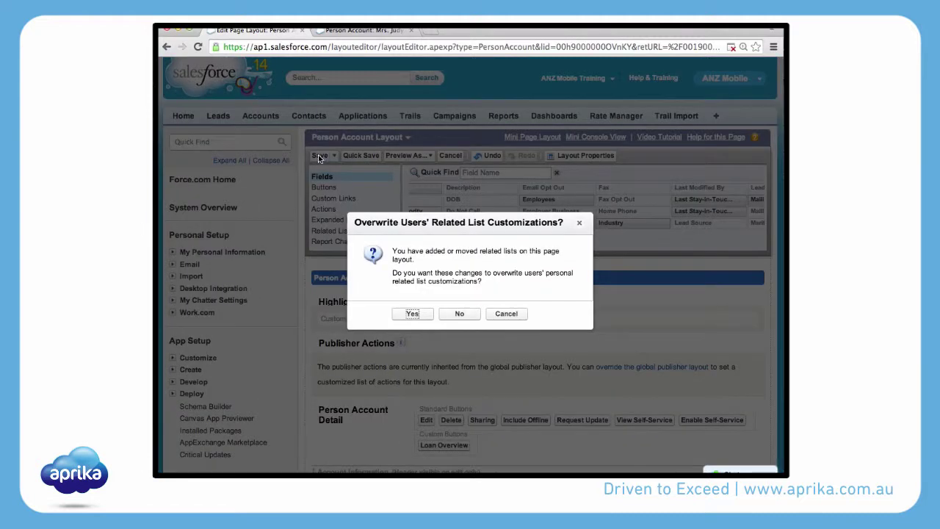
left_click(411, 314)
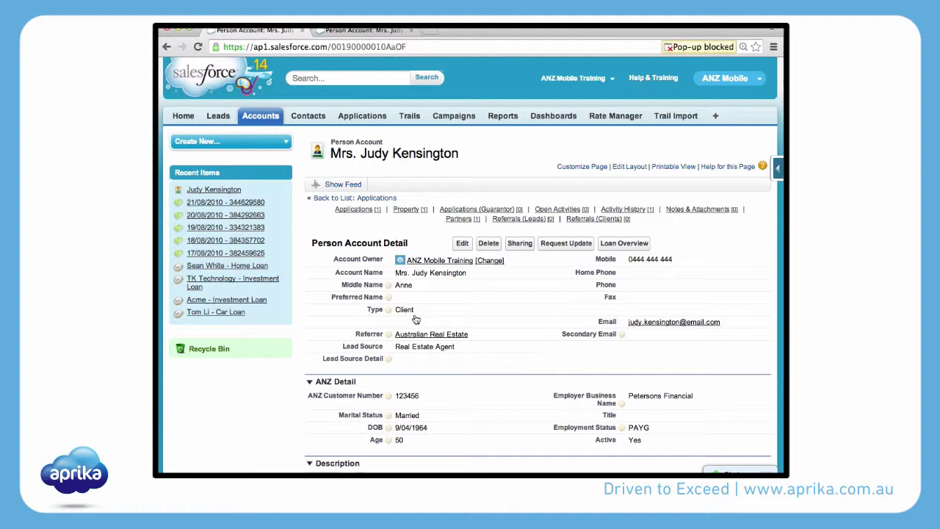
Step: Examine the person account's detail page for the blank space, the Title field in ANZ Detail and the order of the sections
scroll(382, 301, "down", 1)
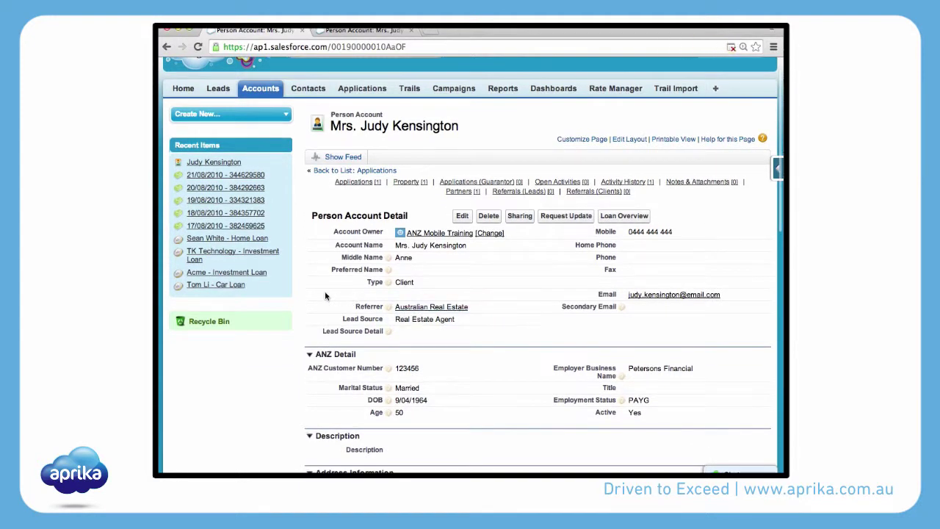
left_click(399, 293)
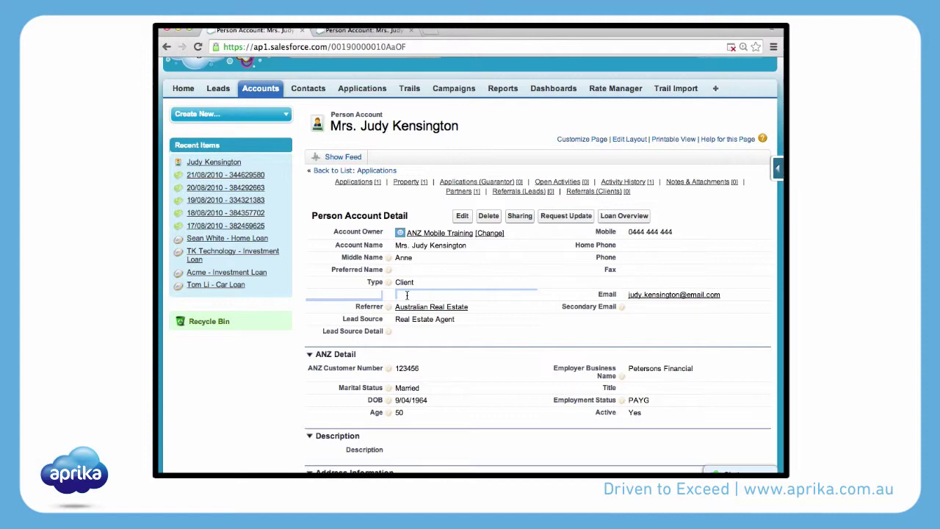
scroll(406, 295, "down", 3)
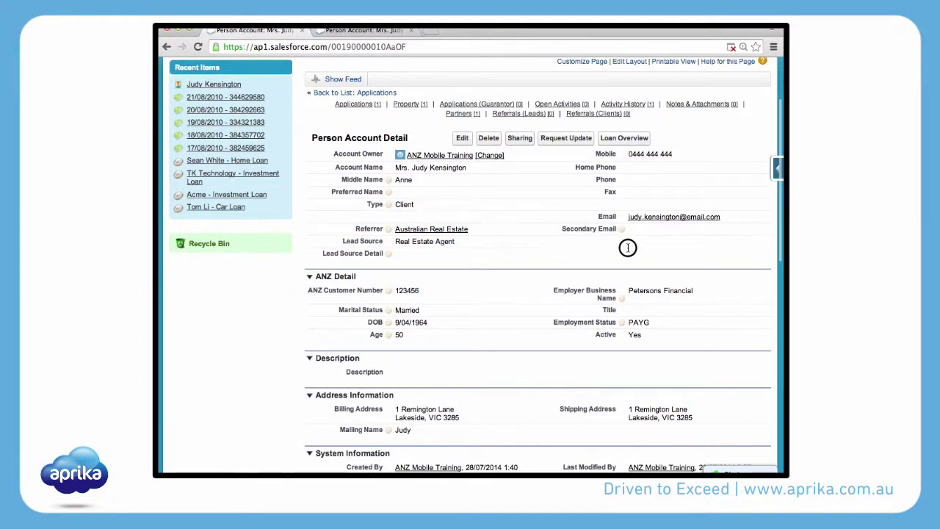
double_click(601, 310)
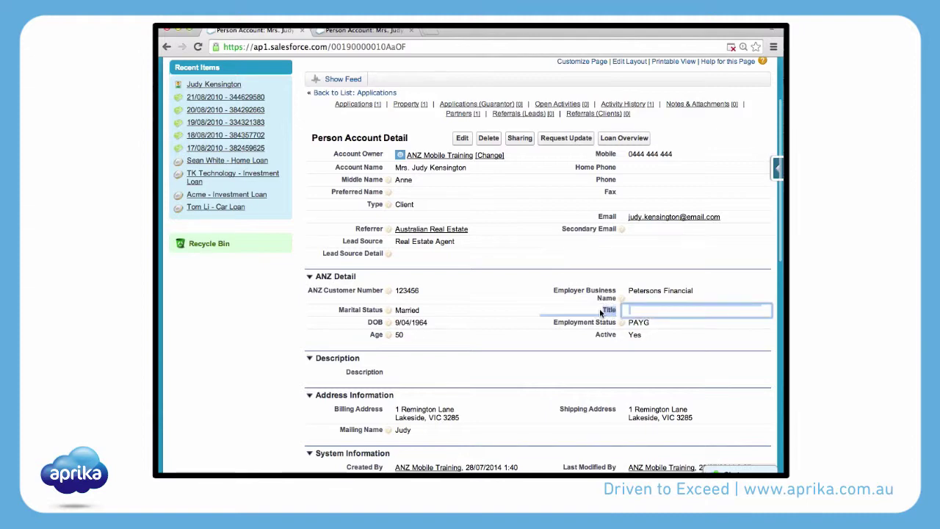
scroll(599, 310, "down", 3)
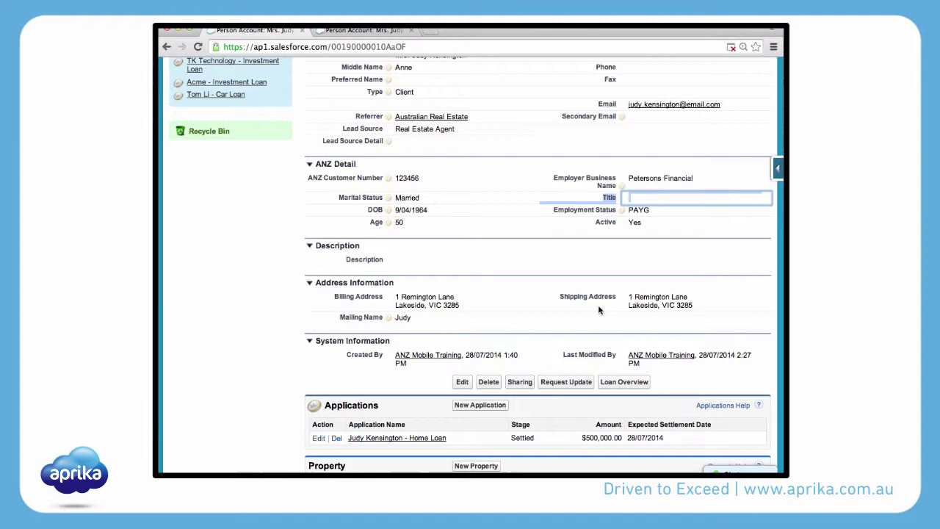
scroll(594, 306, "up", 1)
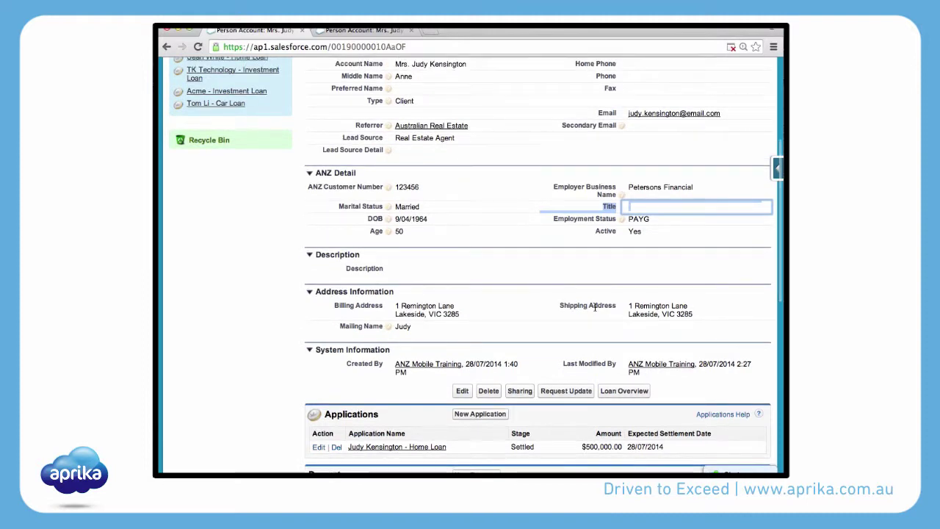
scroll(594, 306, "up", 1)
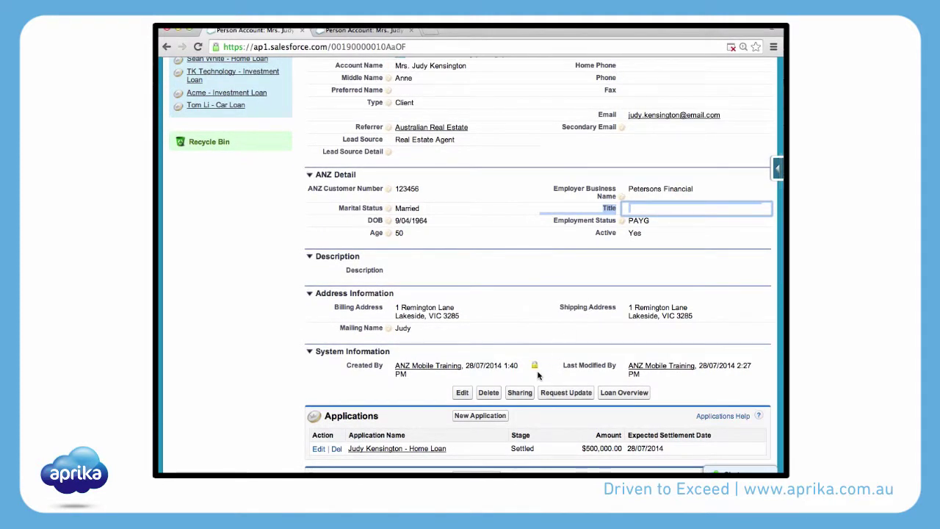
scroll(536, 375, "up", 3)
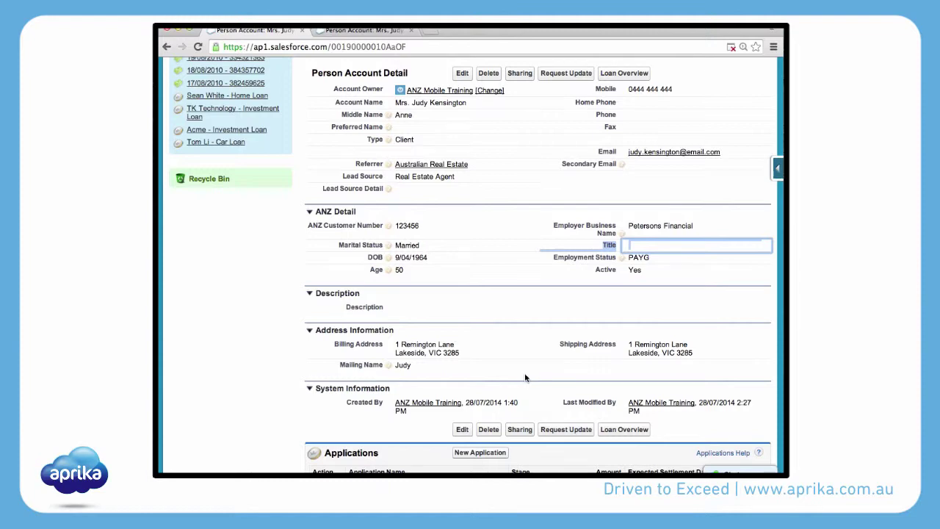
scroll(524, 374, "up", 1)
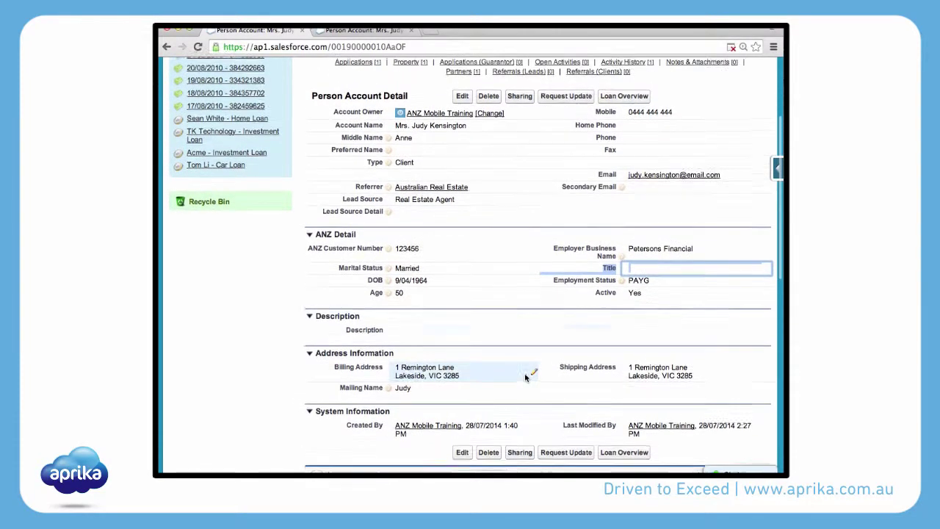
Step: Check the required fields in the account's edit form, cancel the edit, and review the position of the Applications (Guarantor) related list
scroll(524, 372, "up", 5)
left_click(456, 204)
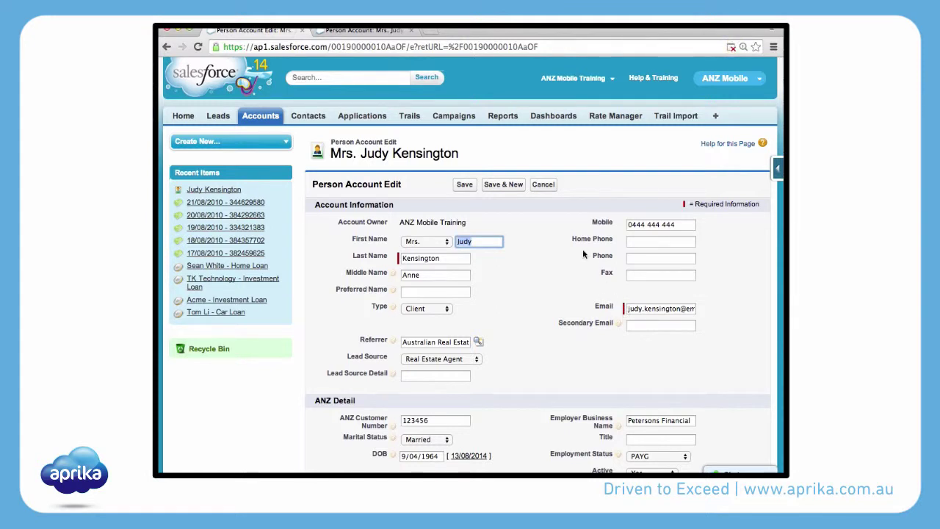
left_click(547, 185)
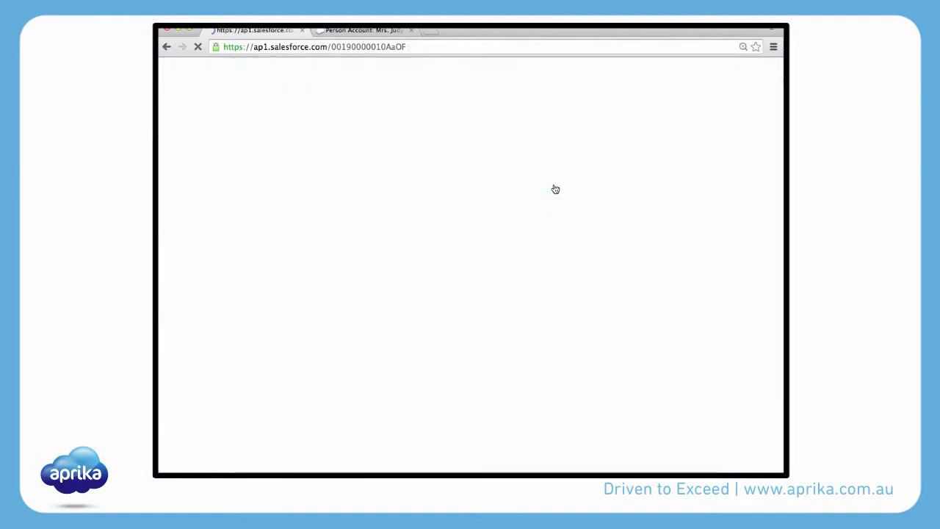
scroll(555, 189, "down", 5)
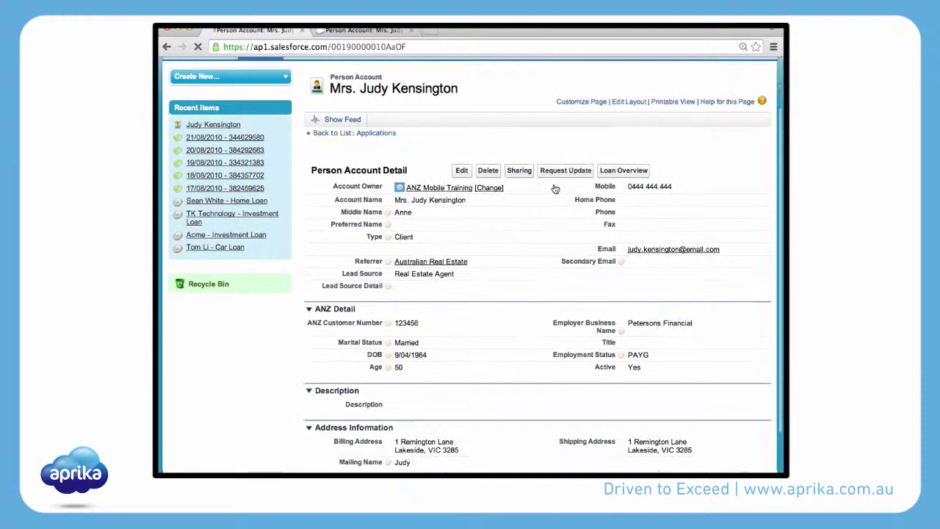
scroll(555, 190, "down", 8)
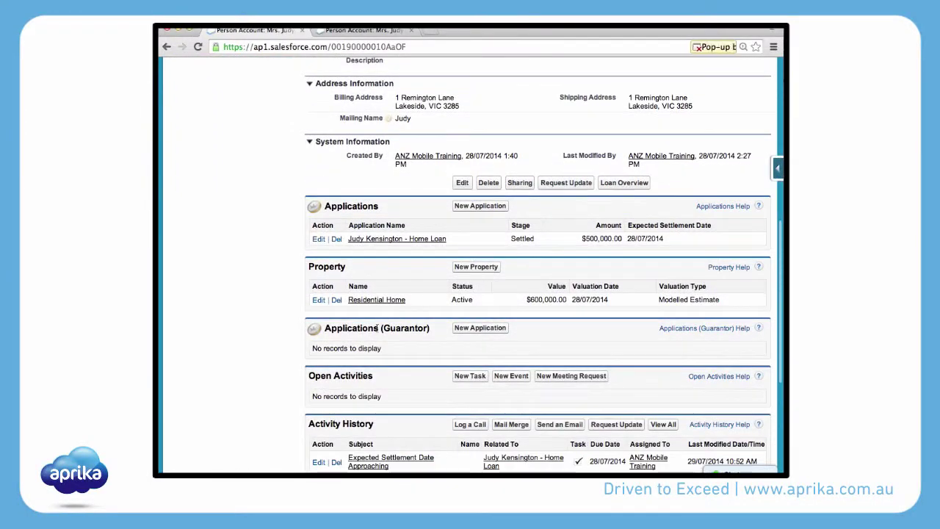
scroll(373, 327, "down", 1)
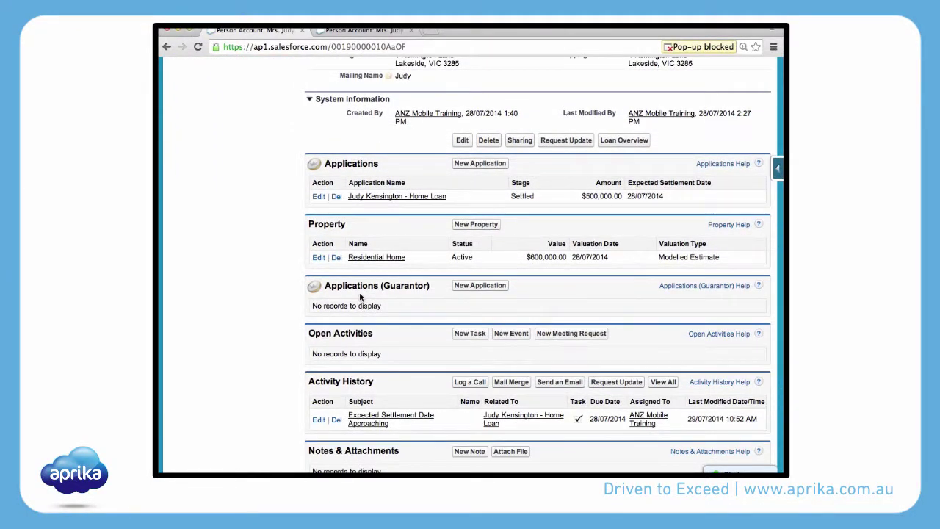